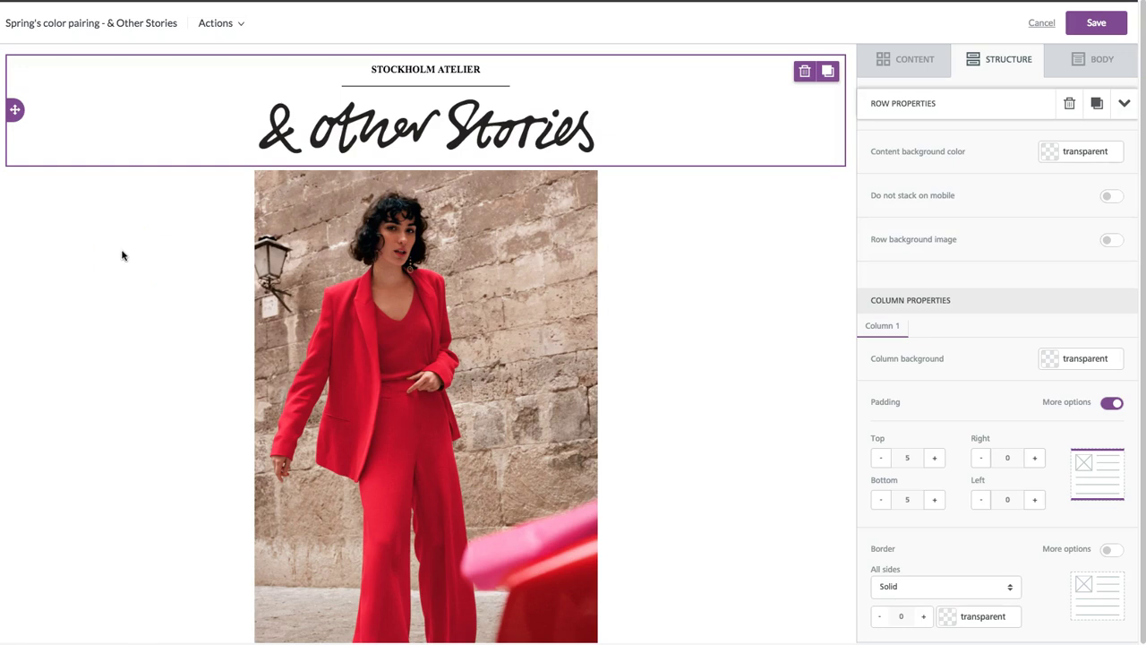
Scroll through the & Other Stories email to review its header, hero images and product grid.
scroll(123, 255, down, 1)
scroll(124, 256, down, 2)
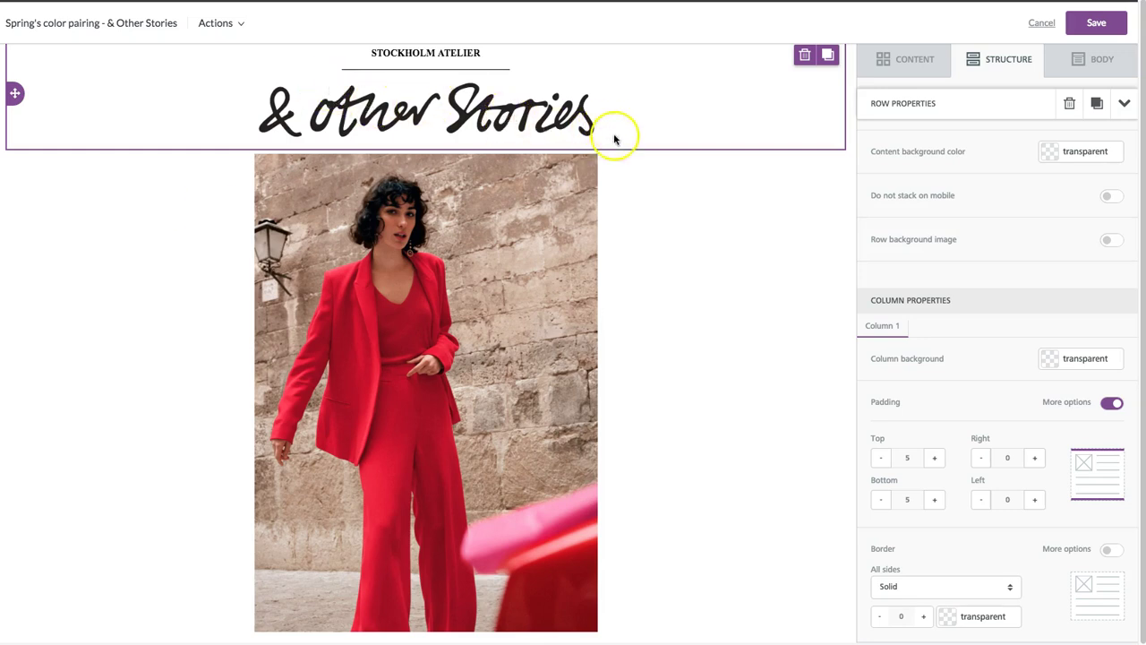
scroll(725, 369, down, 10)
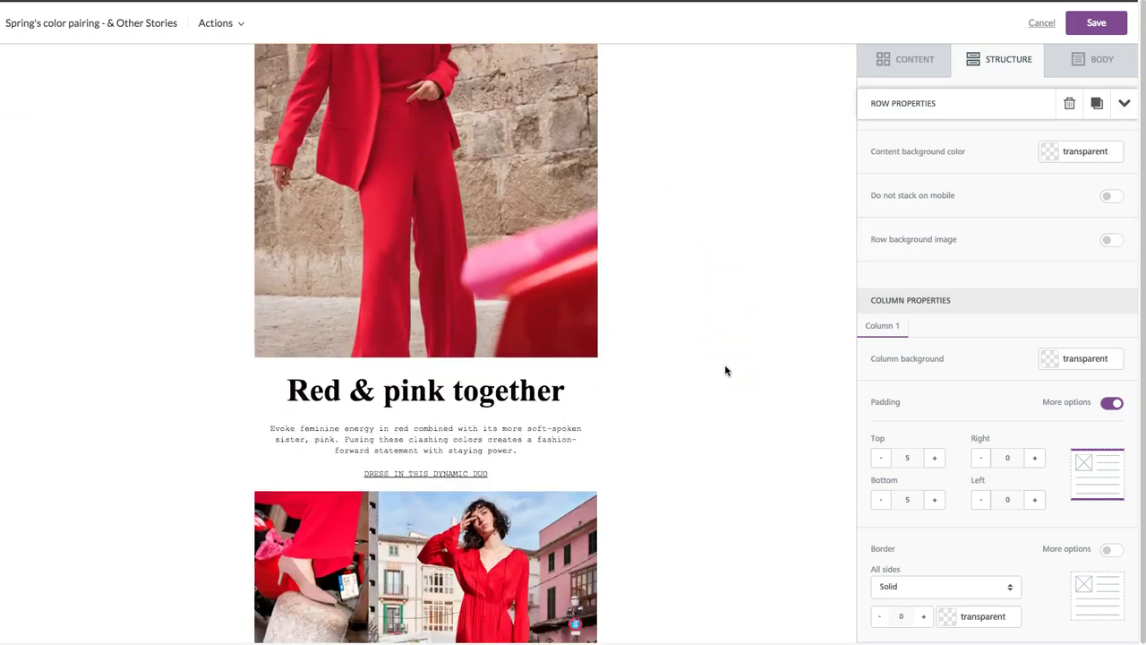
scroll(726, 370, down, 2)
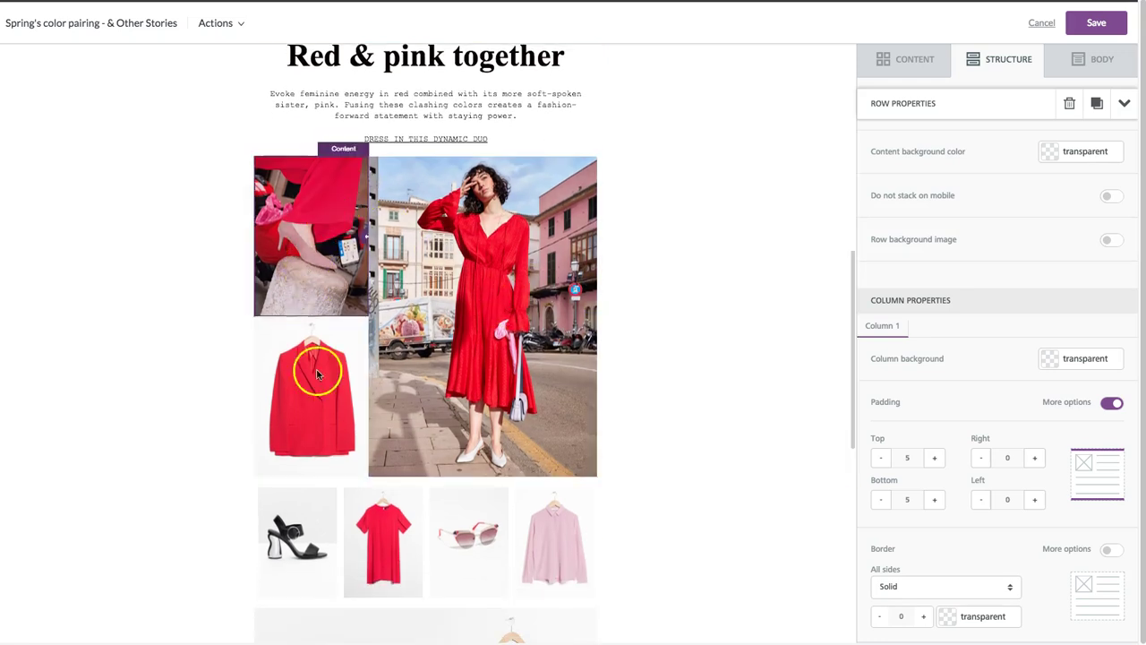
scroll(563, 384, down, 6)
scroll(302, 409, down, 5)
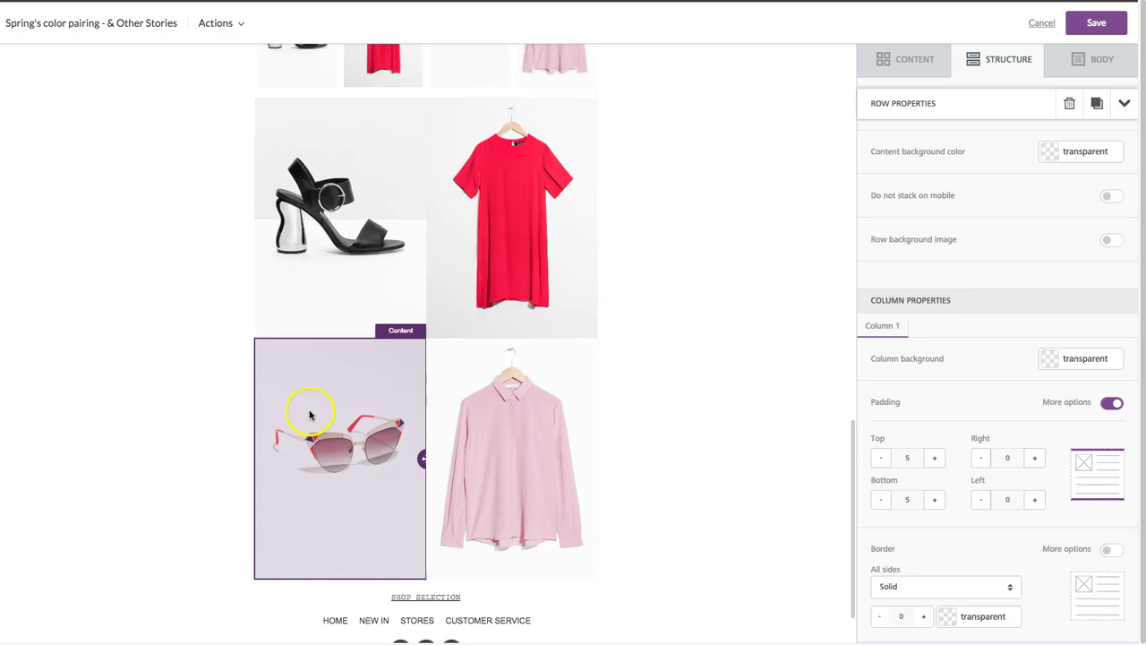
scroll(576, 406, up, 15)
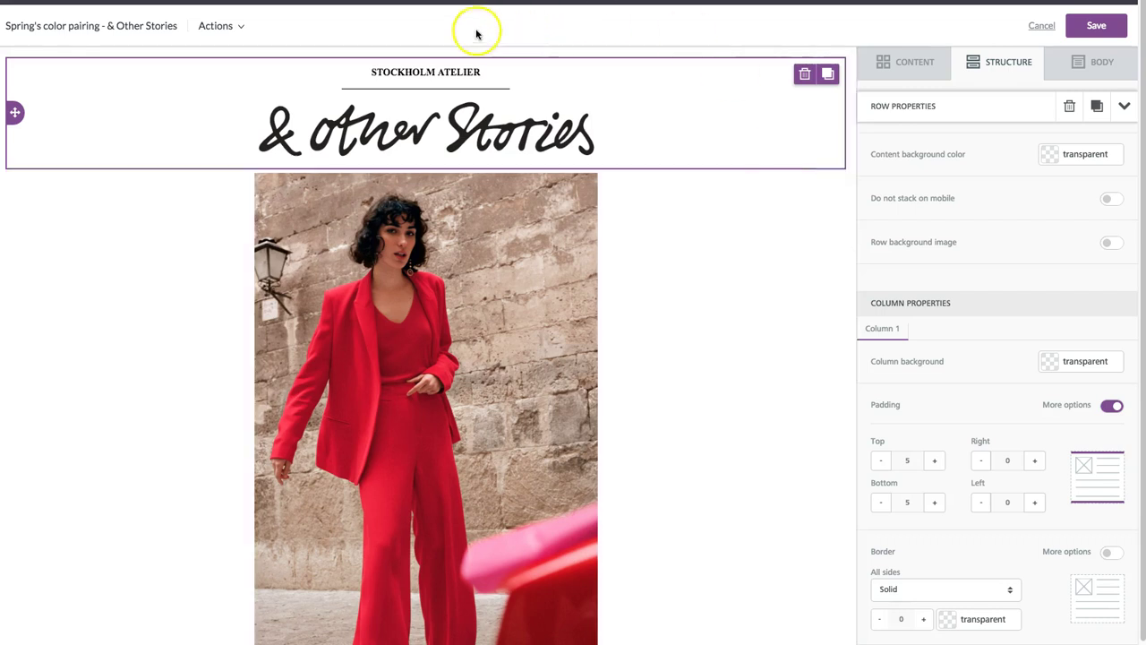
Select the logotype.png logo, turn off Auto width and set its width to 50%.
click(411, 131)
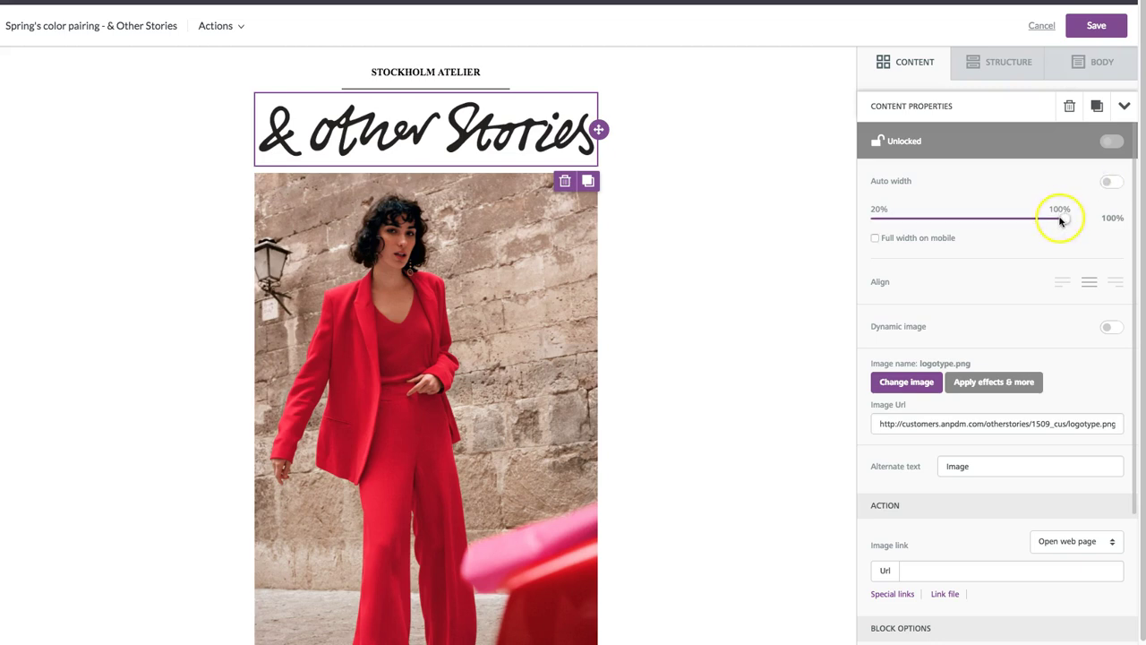
drag(1059, 221, 951, 222)
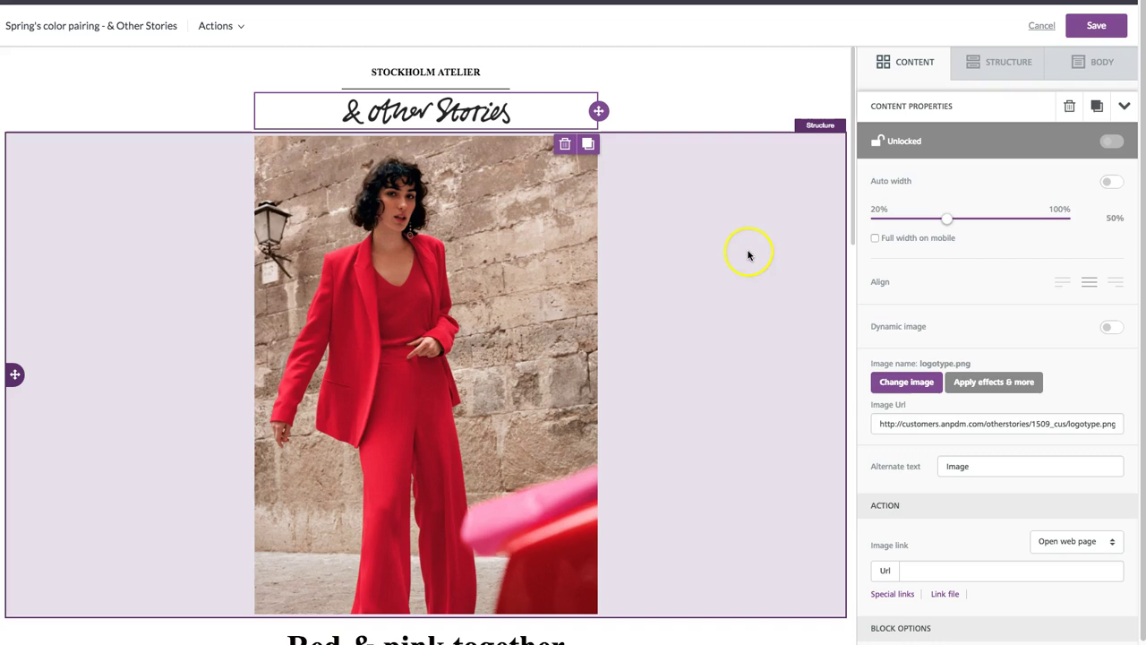
Select the shadesofredpink5.jpg red-suit hero photo beneath the logo.
scroll(752, 259, down, 2)
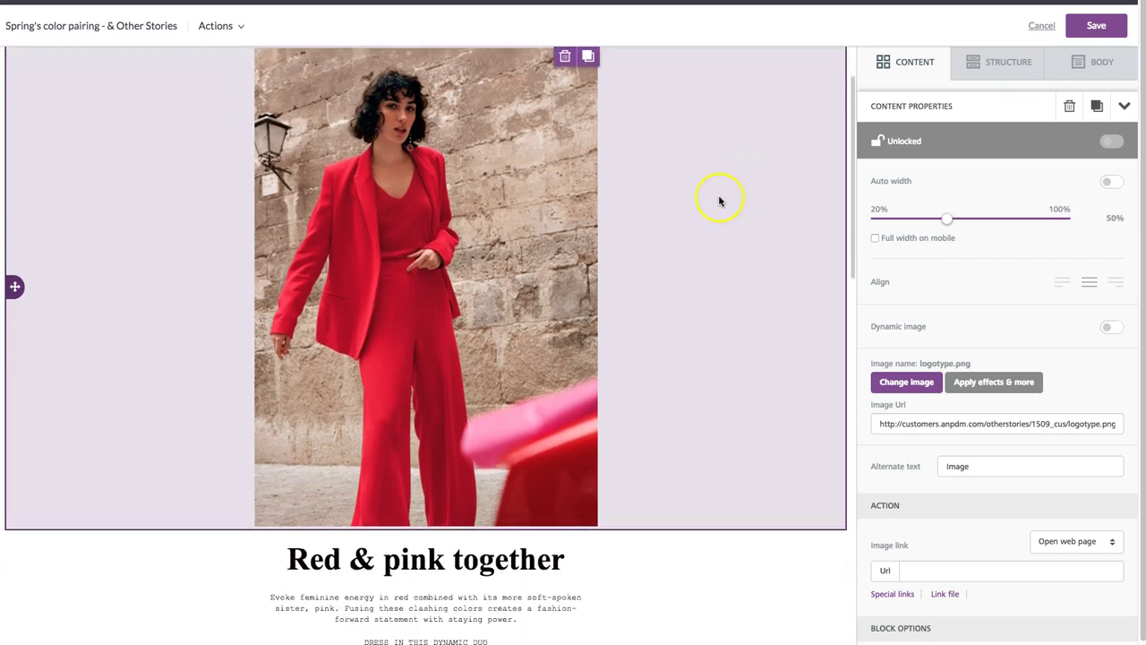
scroll(677, 263, up, 1)
click(537, 238)
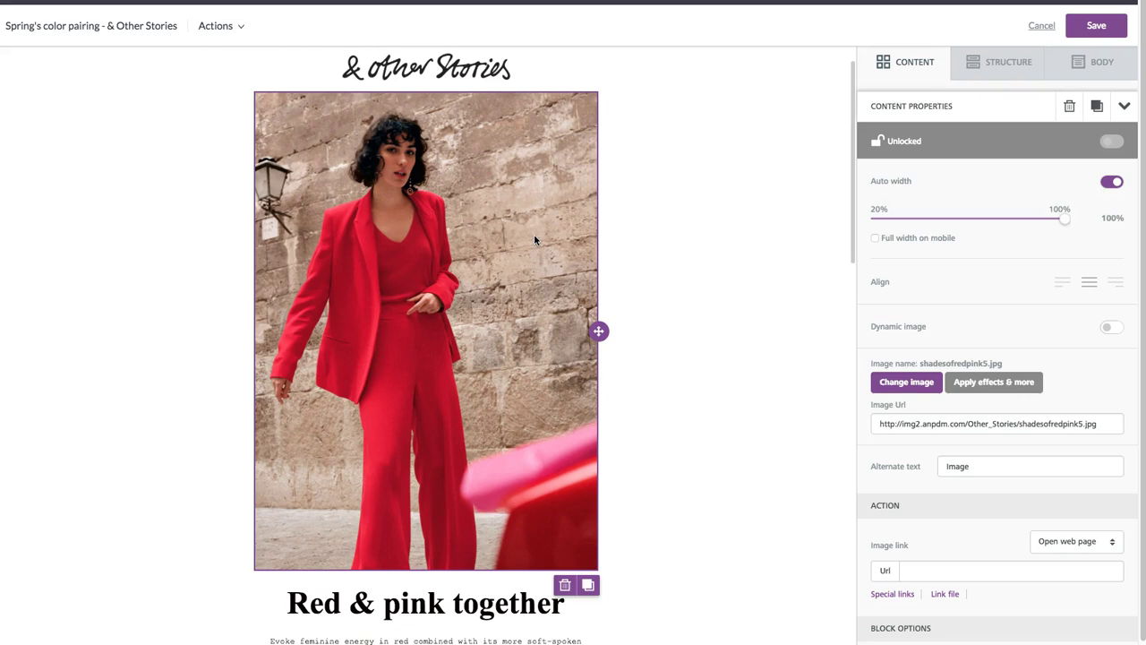
scroll(534, 233, down, 5)
click(494, 281)
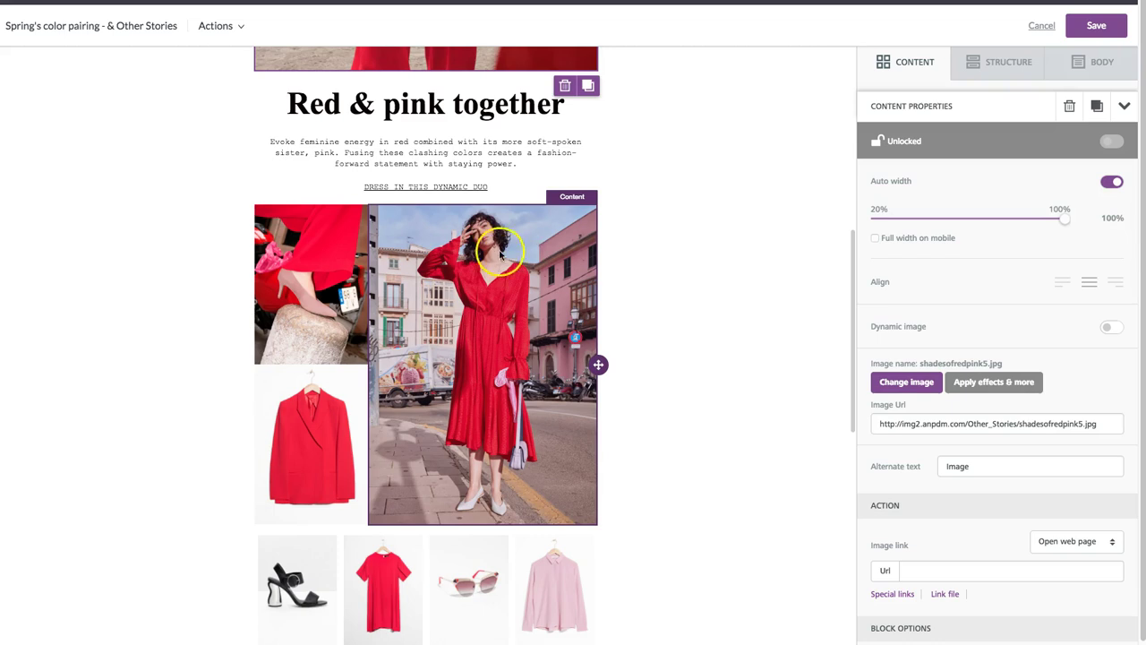
scroll(502, 286, down, 1)
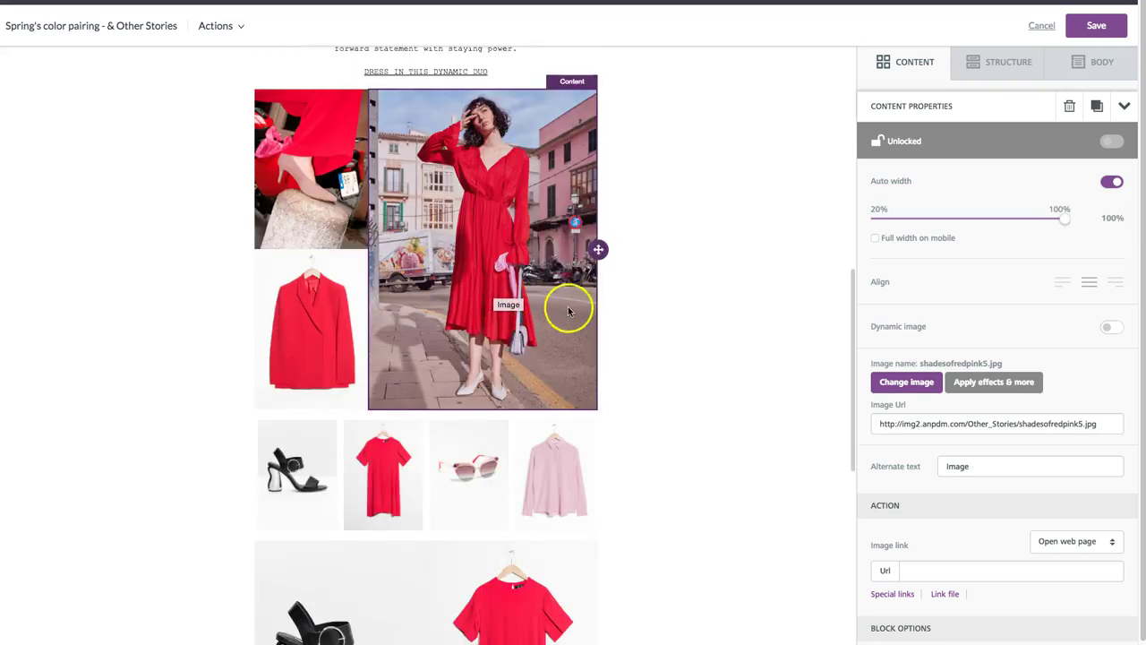
scroll(582, 291, up, 2)
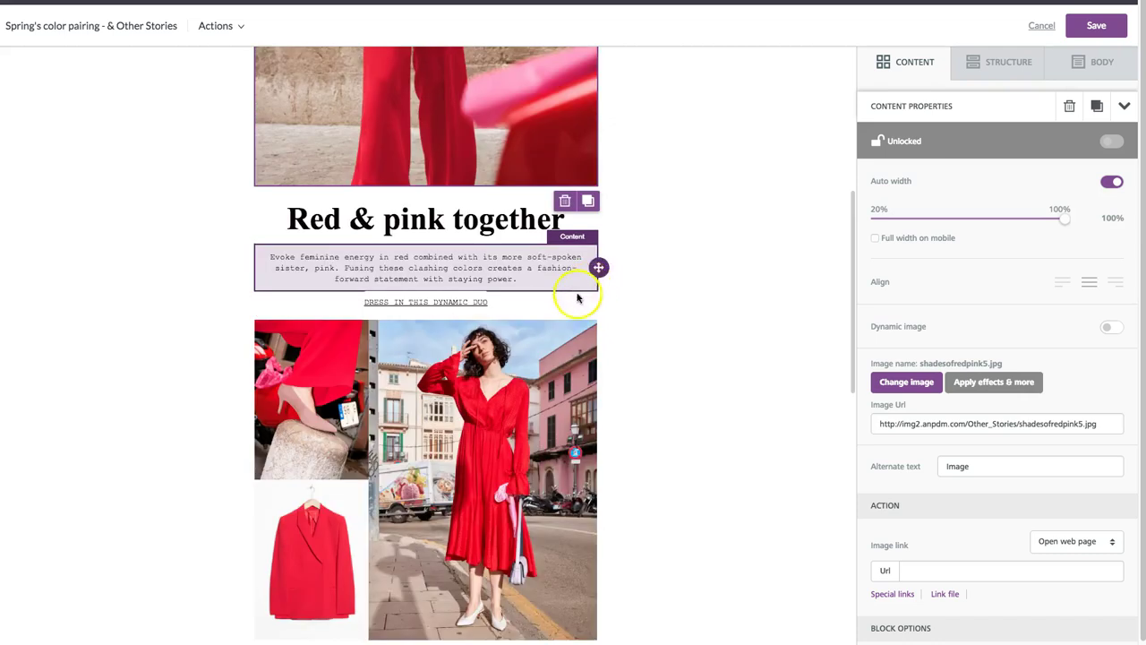
scroll(530, 427, down, 1)
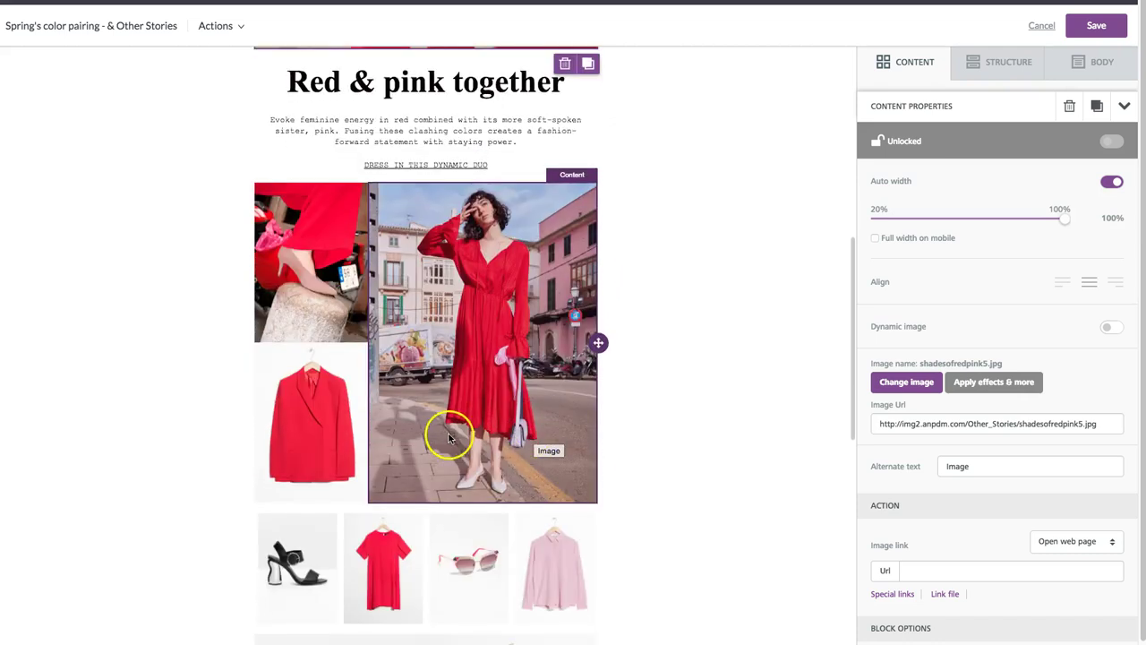
scroll(501, 437, up, 3)
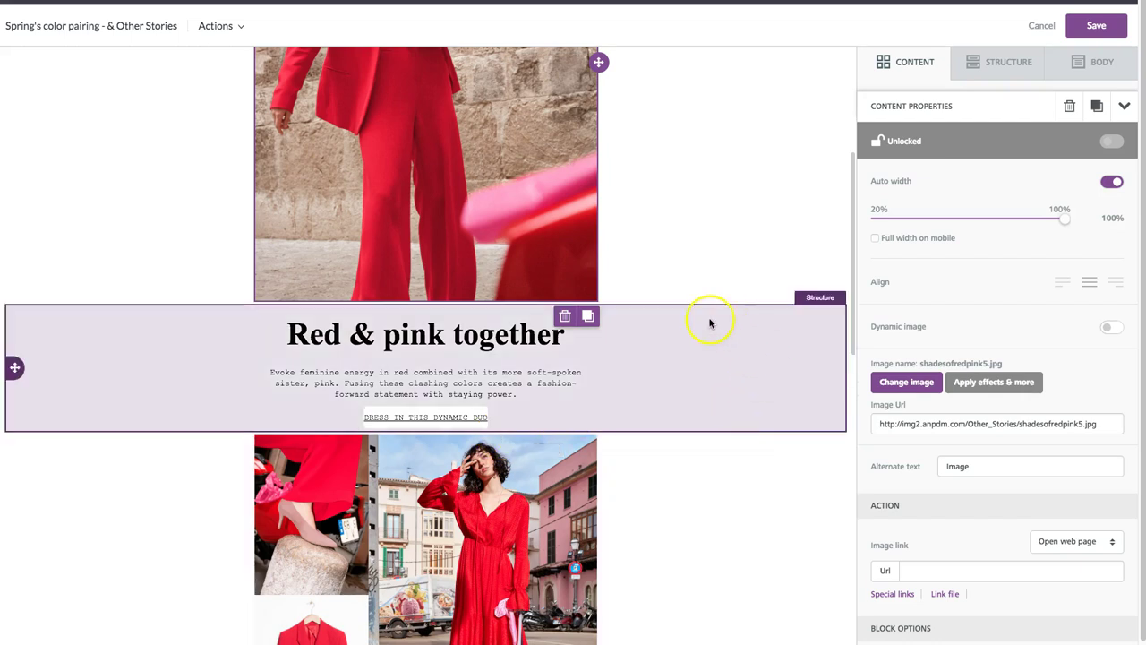
scroll(709, 324, up, 2)
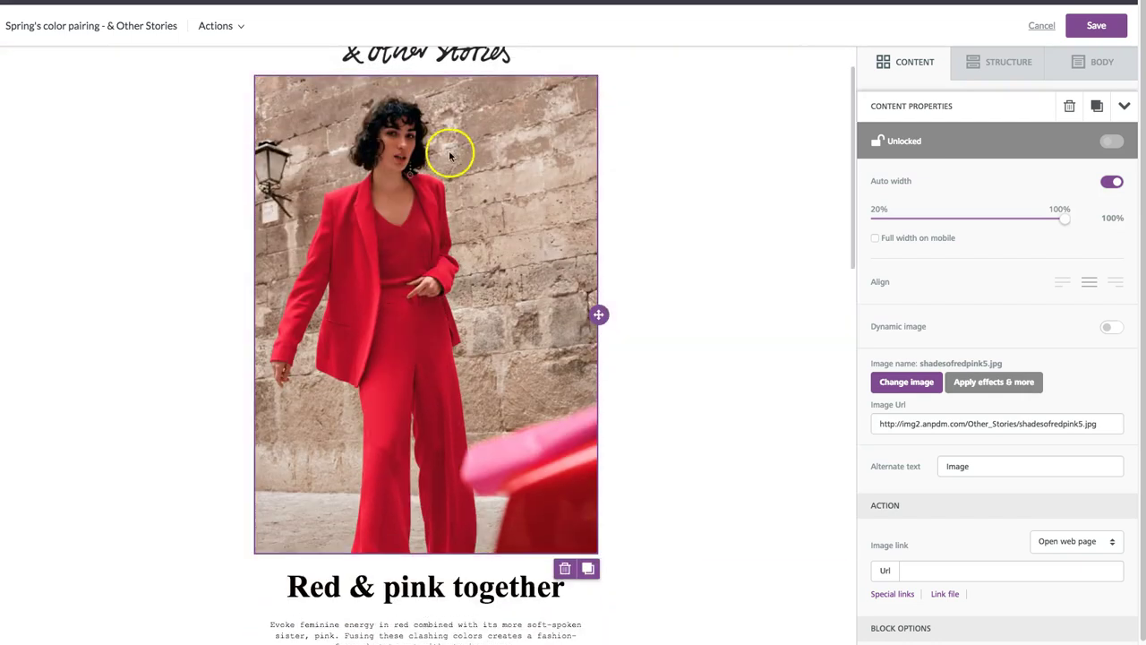
click(453, 198)
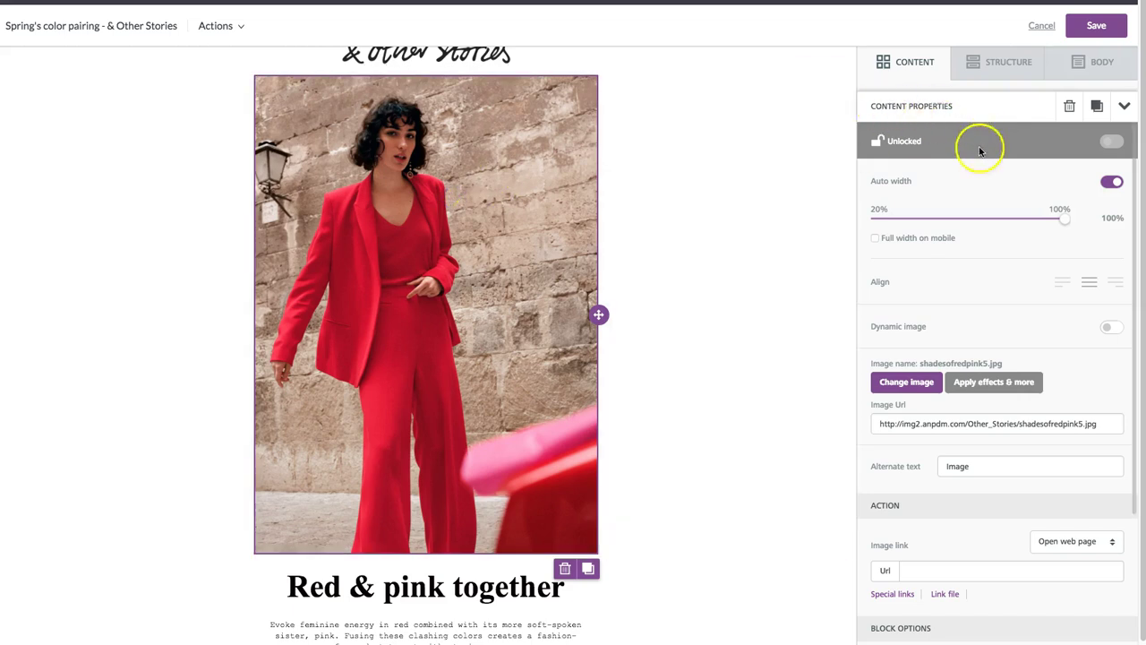
Switch on Hide on mobile in the hero image's Block options, keeping padding at 0.
scroll(973, 224, down, 1)
scroll(972, 223, down, 5)
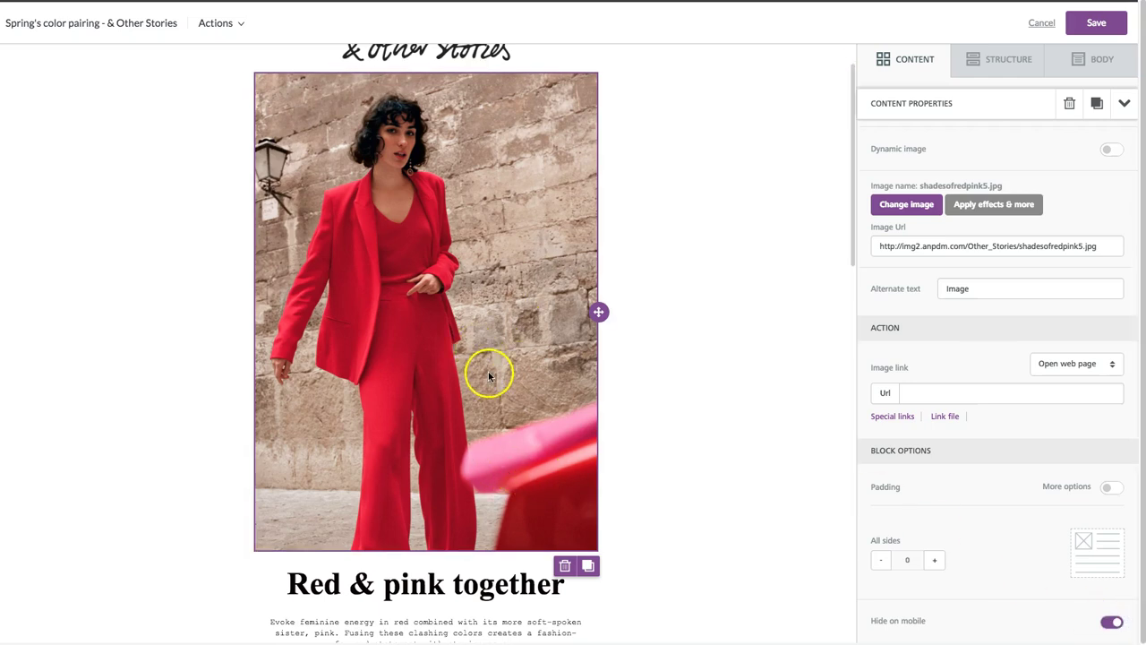
scroll(486, 371, up, 2)
scroll(543, 225, down, 6)
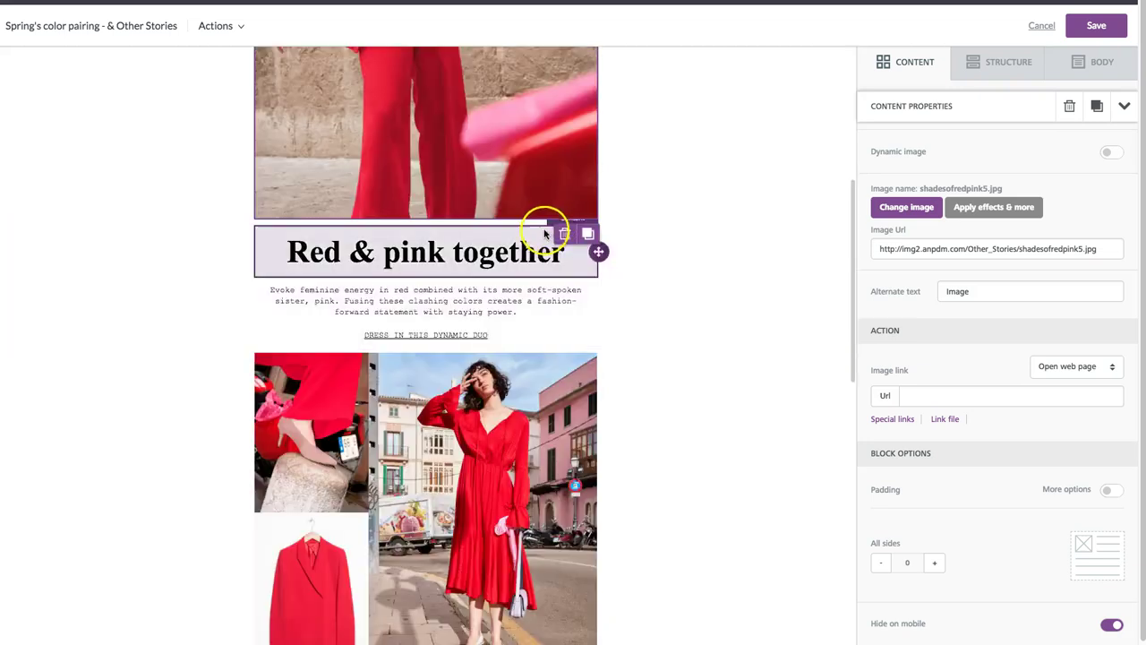
scroll(439, 277, up, 5)
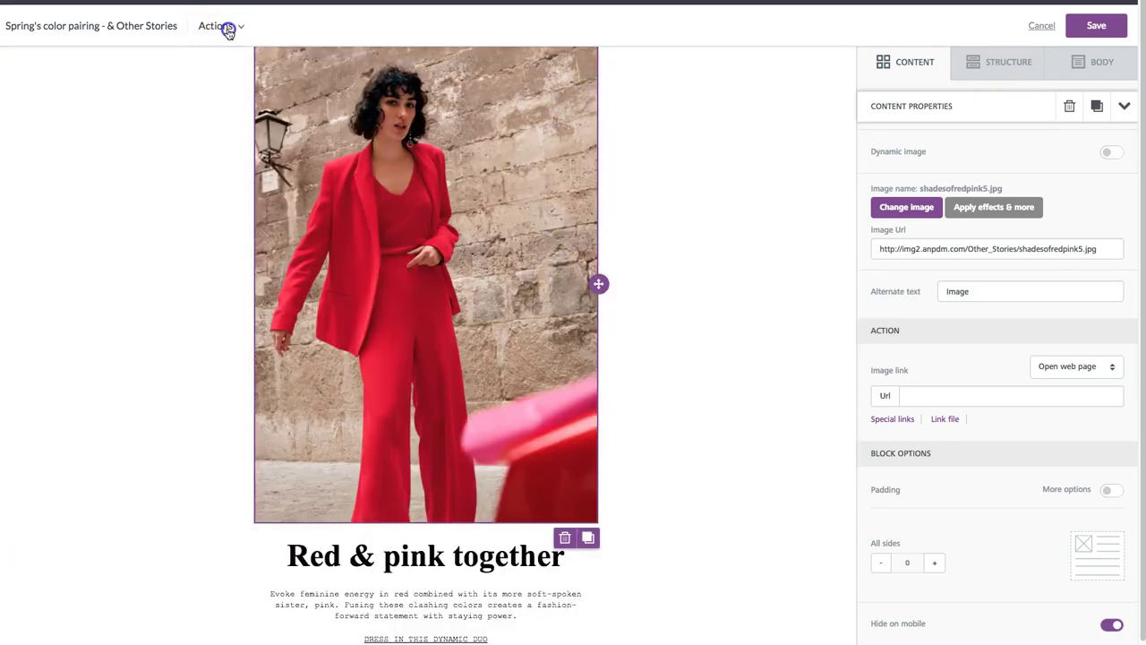
Check the Mobile preview shows no red-suit hero under the logo, then return to editing.
click(227, 30)
click(234, 54)
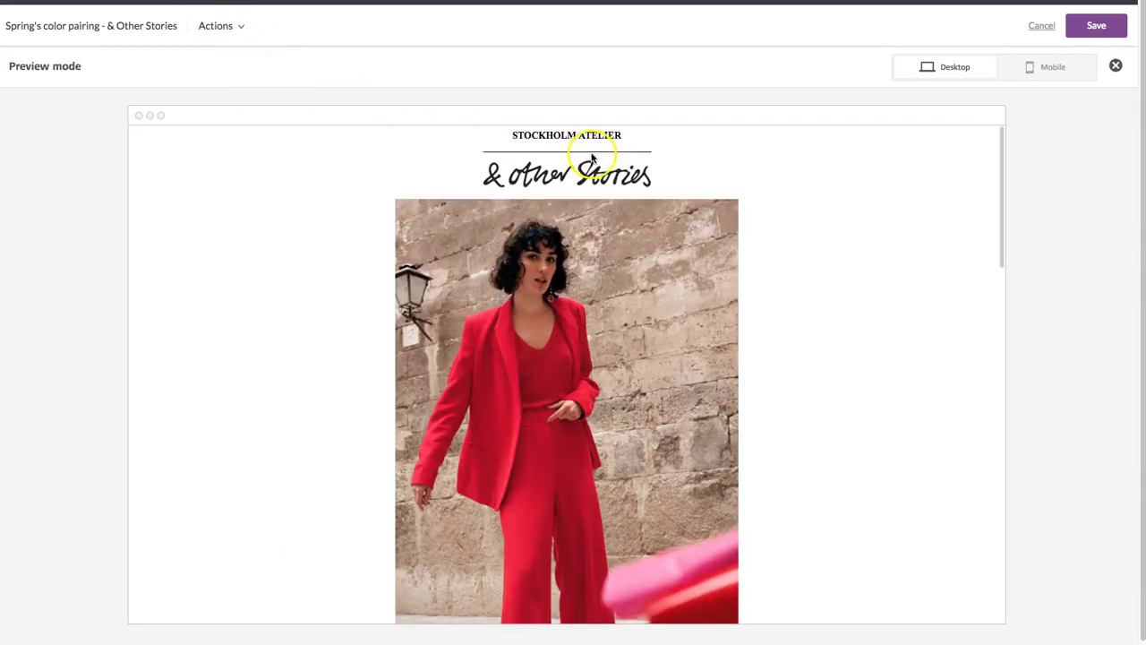
scroll(614, 164, down, 10)
scroll(614, 159, up, 10)
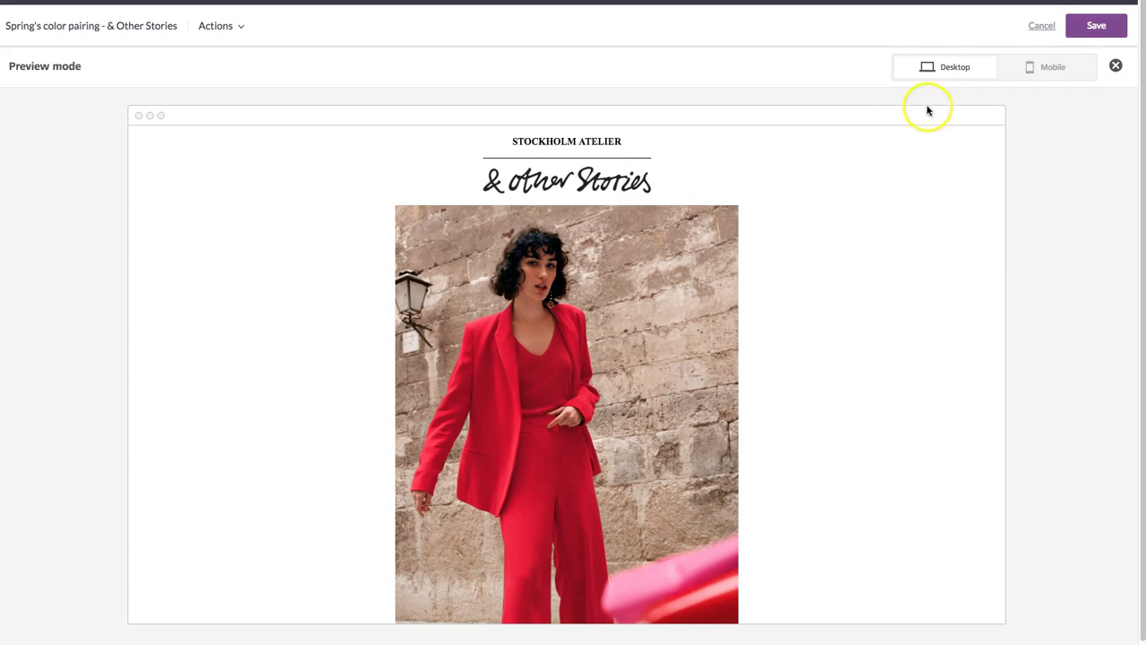
click(1048, 70)
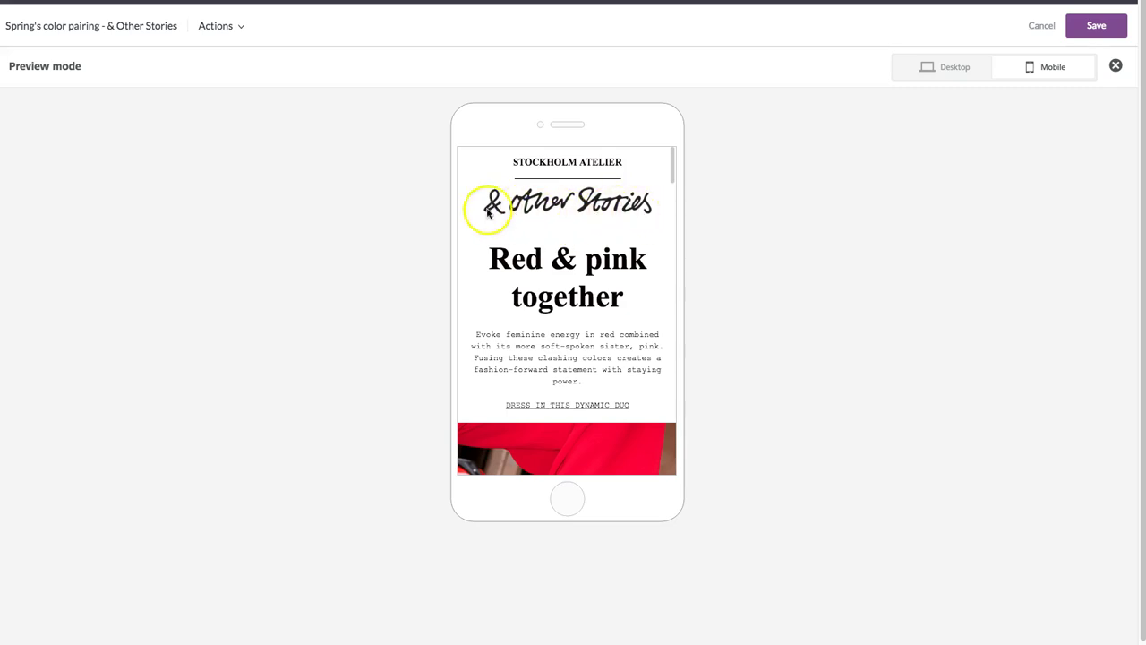
scroll(573, 213, down, 5)
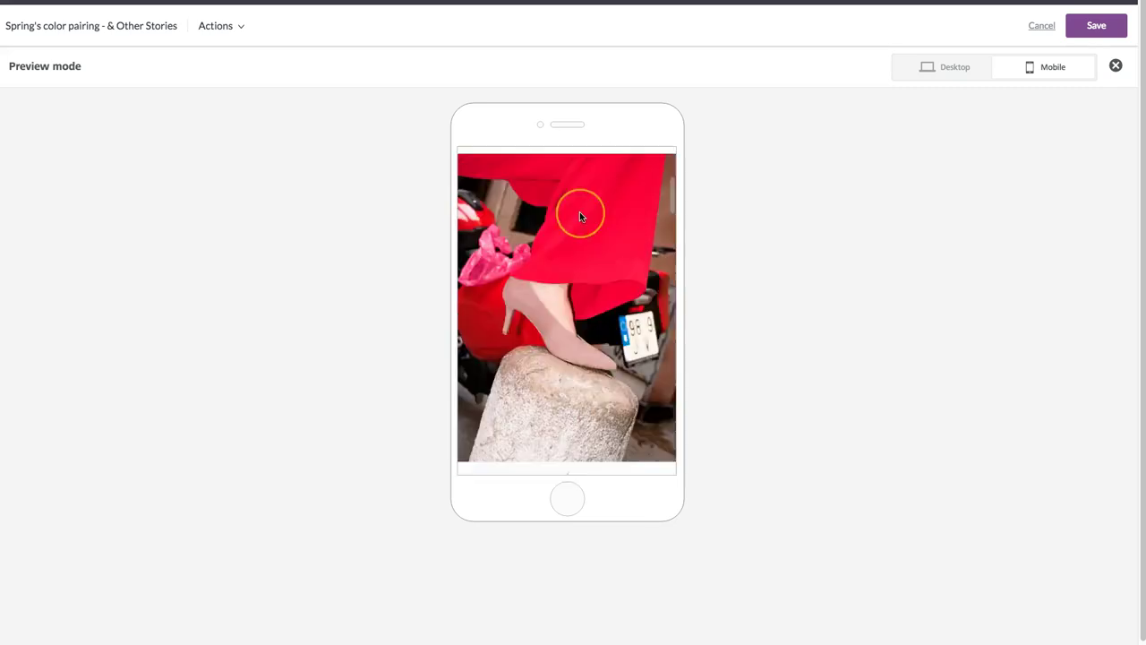
scroll(579, 211, down, 10)
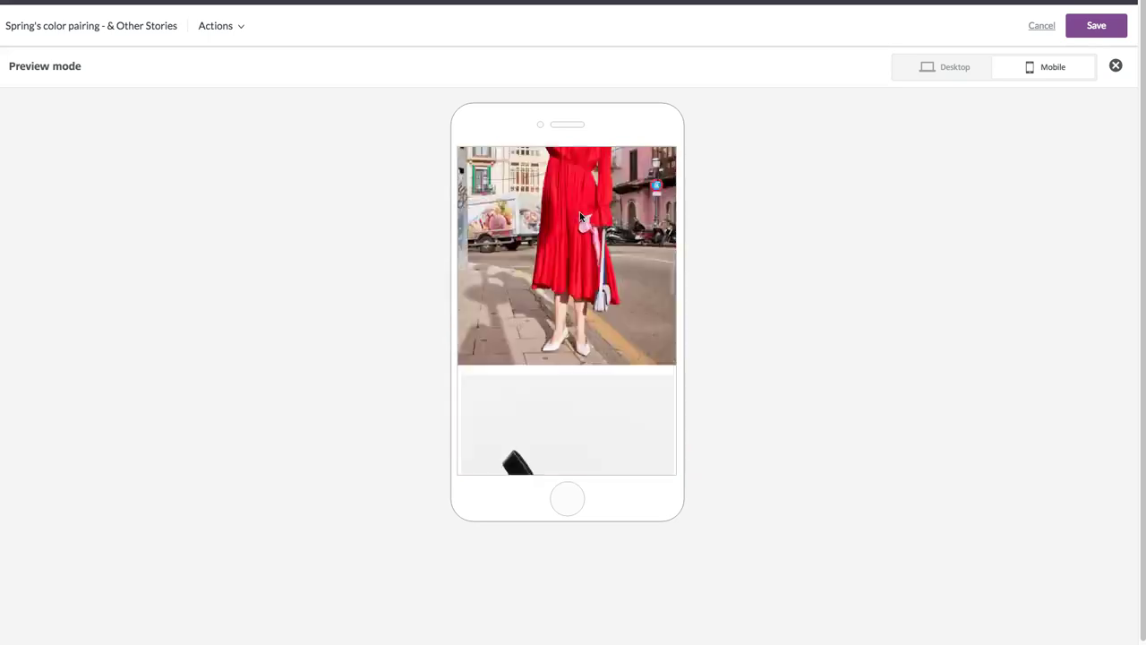
scroll(579, 212, down, 3)
scroll(582, 211, up, 10)
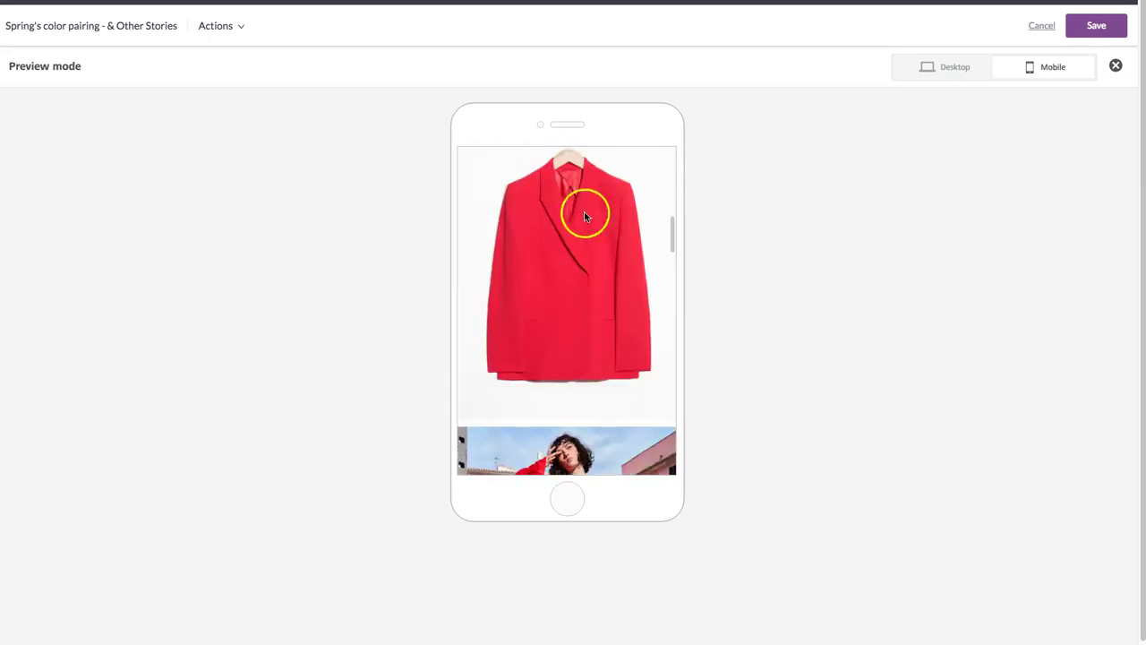
click(1116, 67)
scroll(596, 263, down, 10)
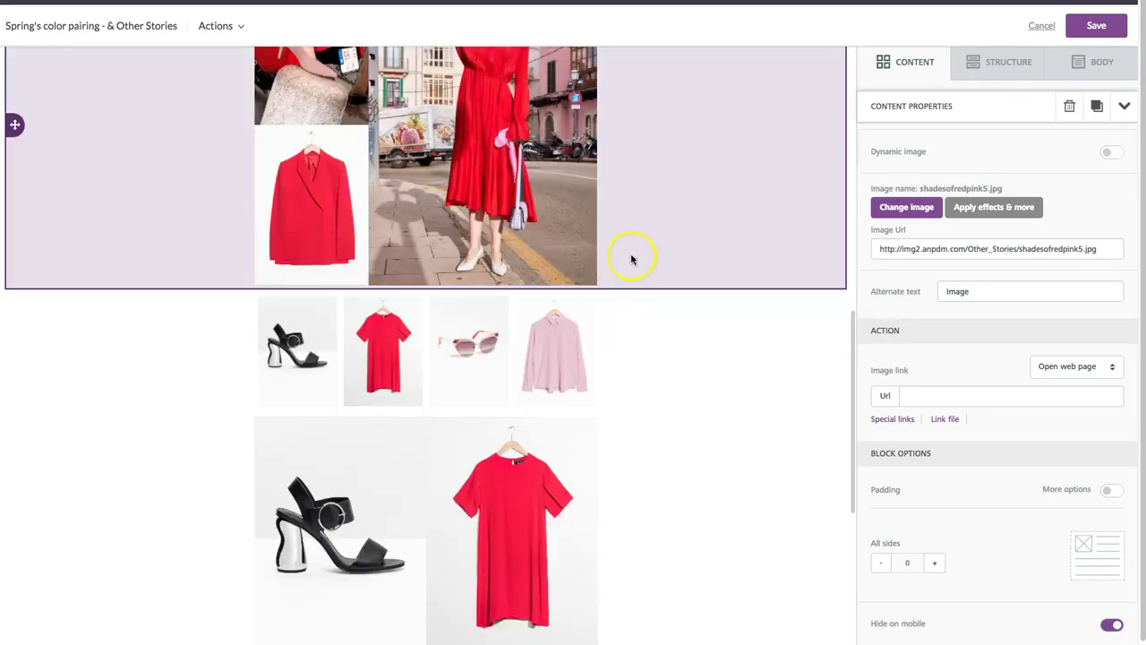
Select the red-dress collage row to show its Row Properties in the Structure tab.
scroll(631, 258, up, 2)
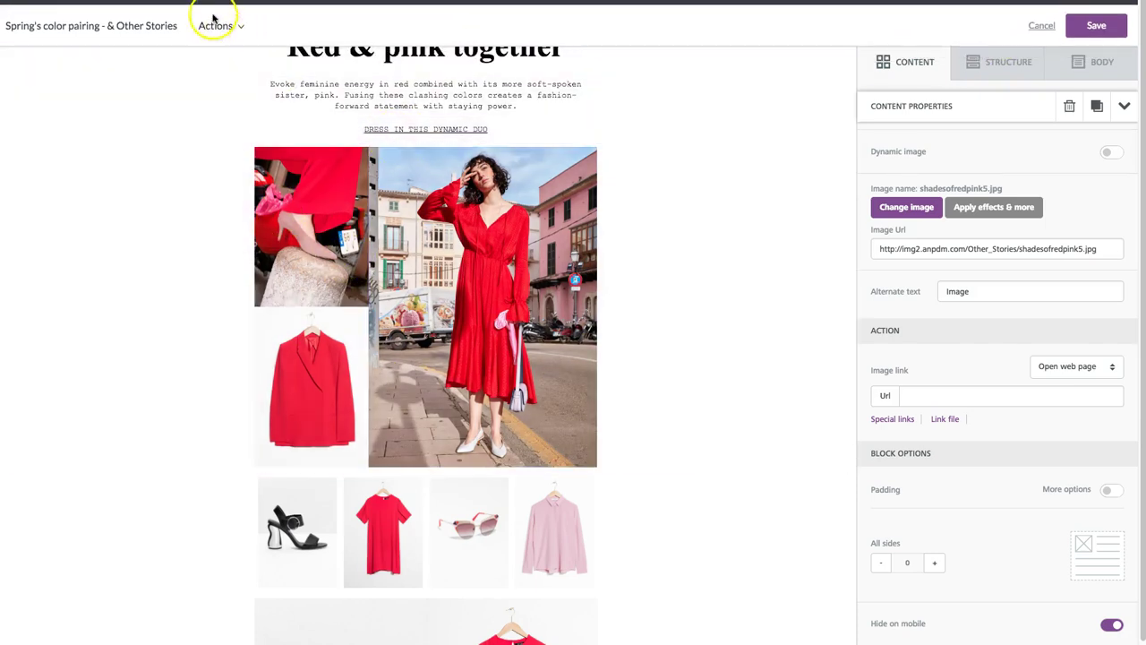
click(716, 358)
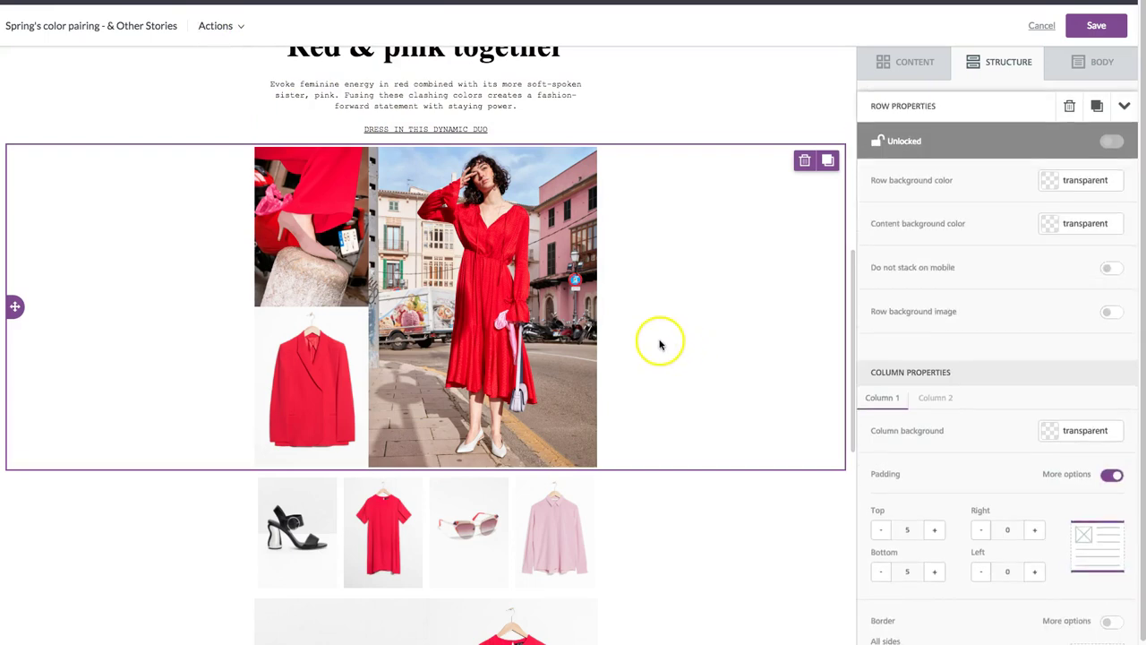
click(215, 25)
click(223, 47)
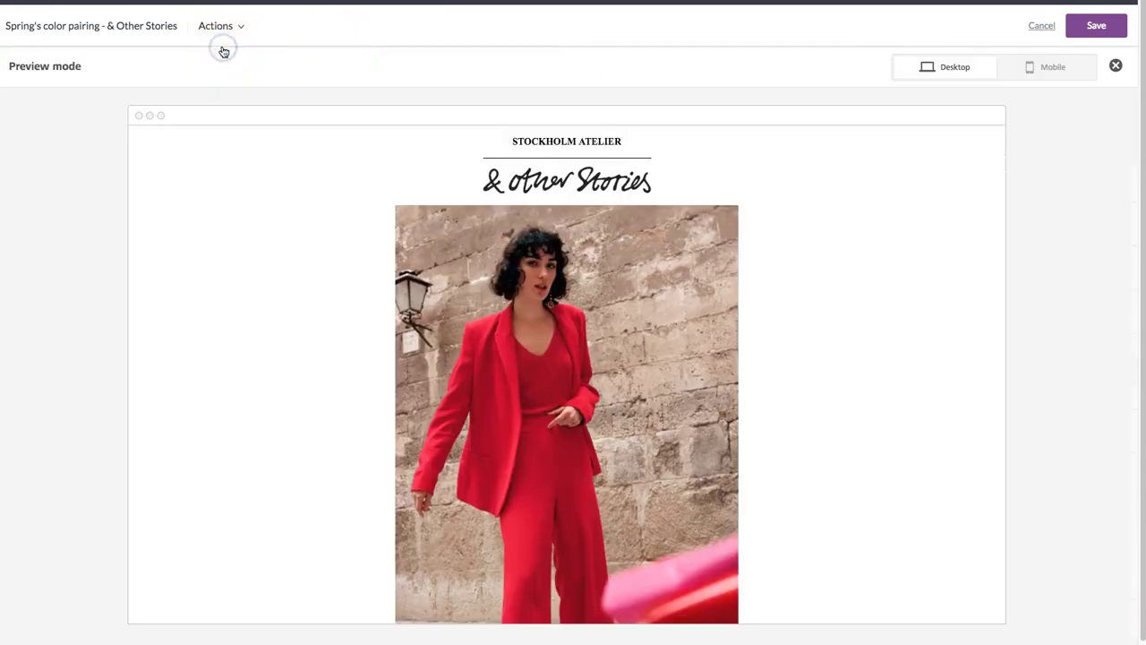
click(1022, 79)
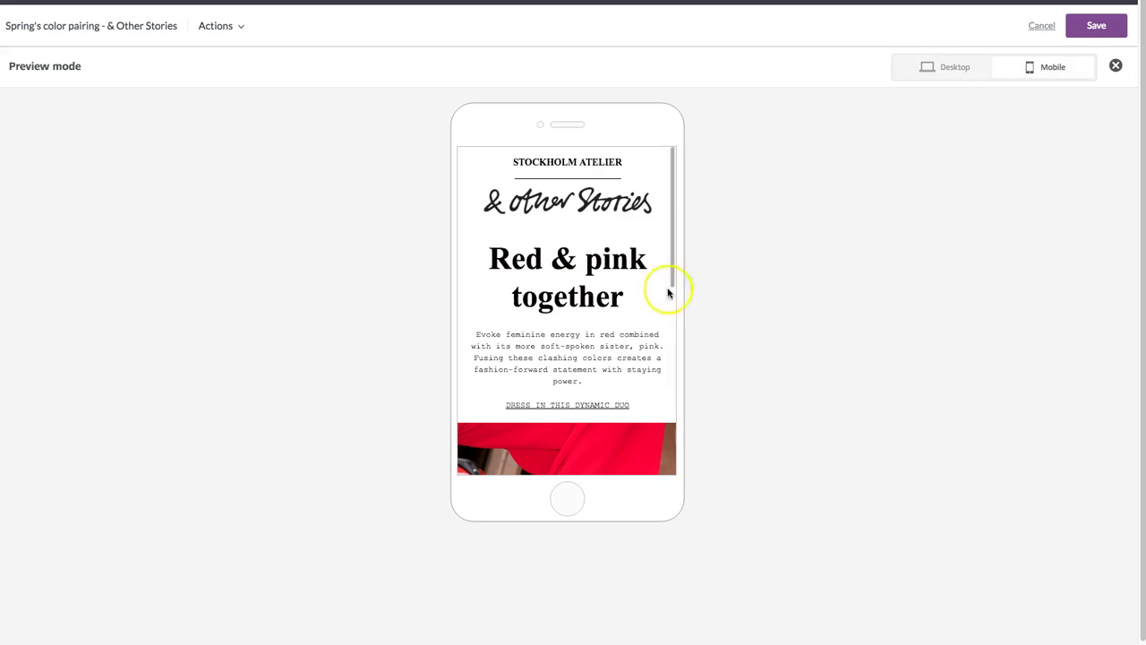
scroll(662, 287, down, 5)
scroll(588, 340, down, 3)
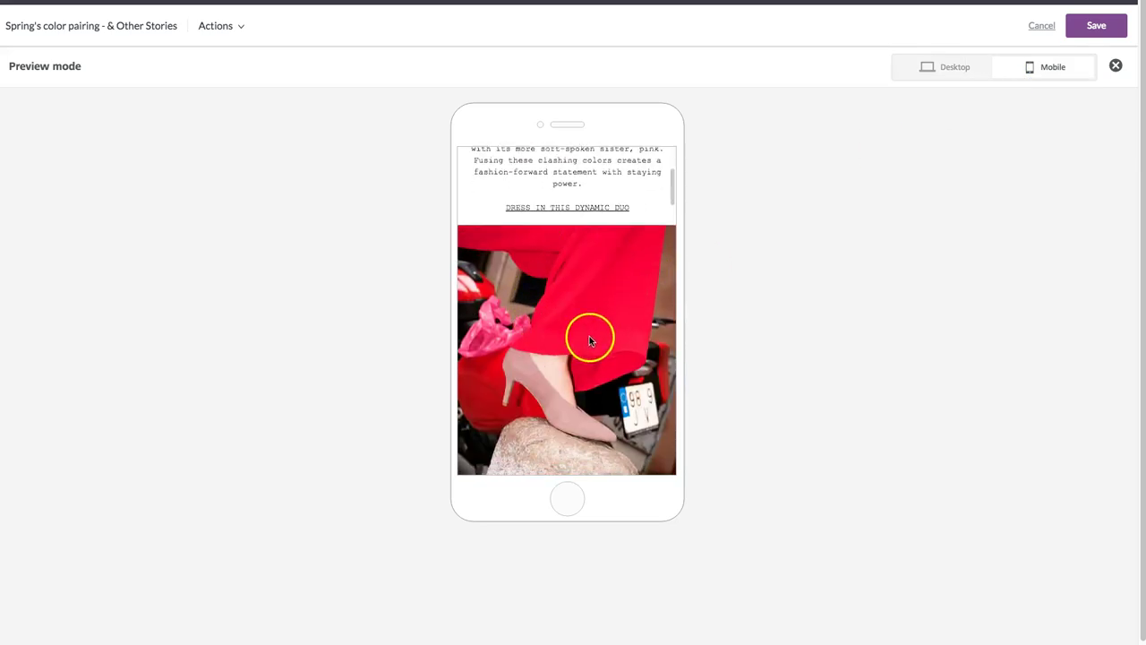
scroll(563, 264, down, 6)
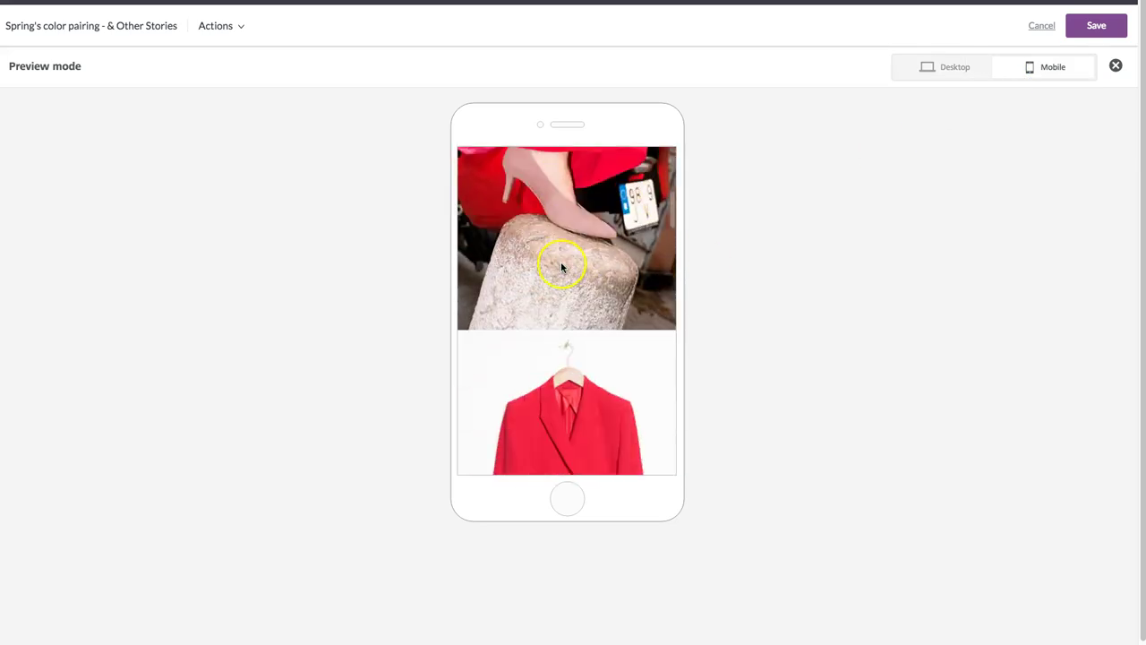
scroll(594, 369, down, 2)
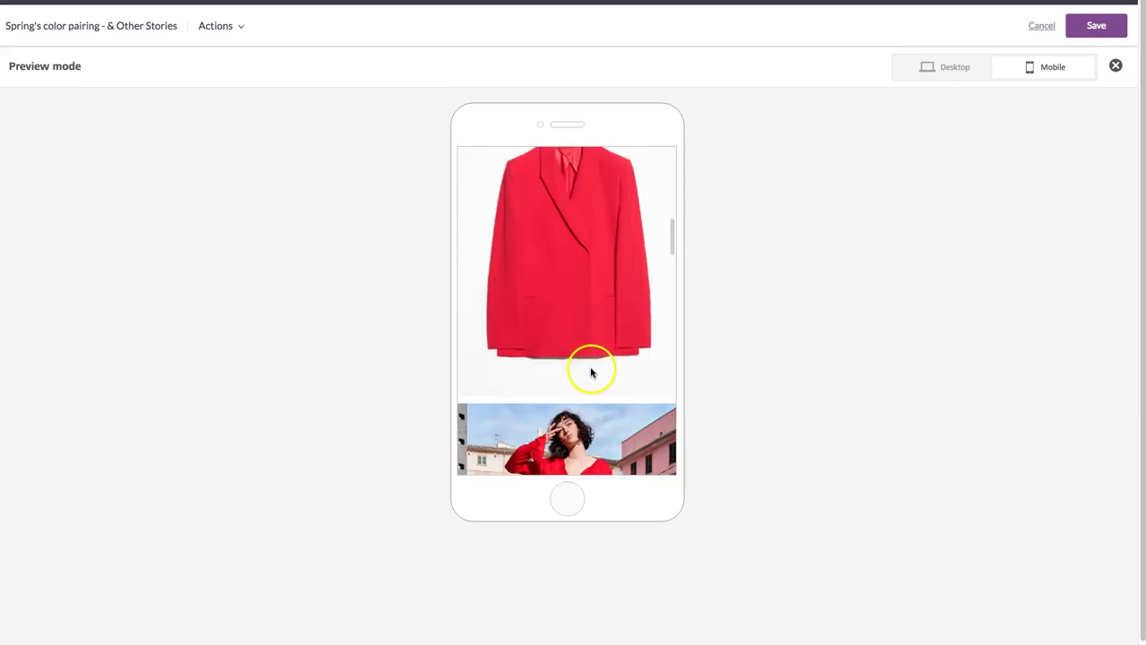
scroll(582, 338, up, 10)
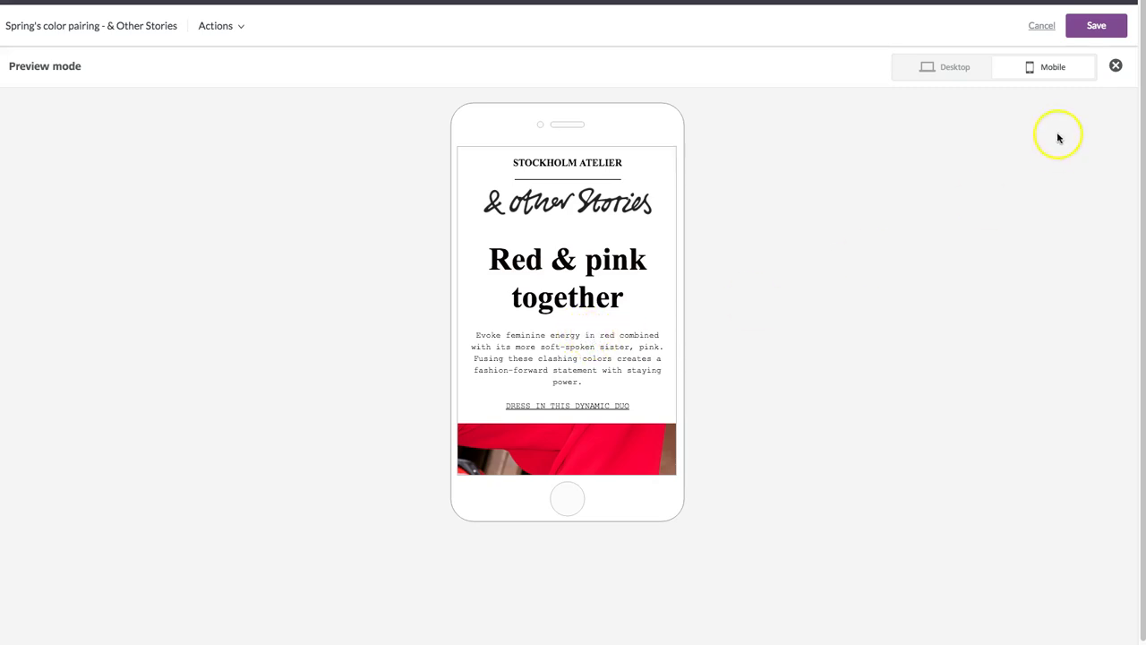
click(1114, 67)
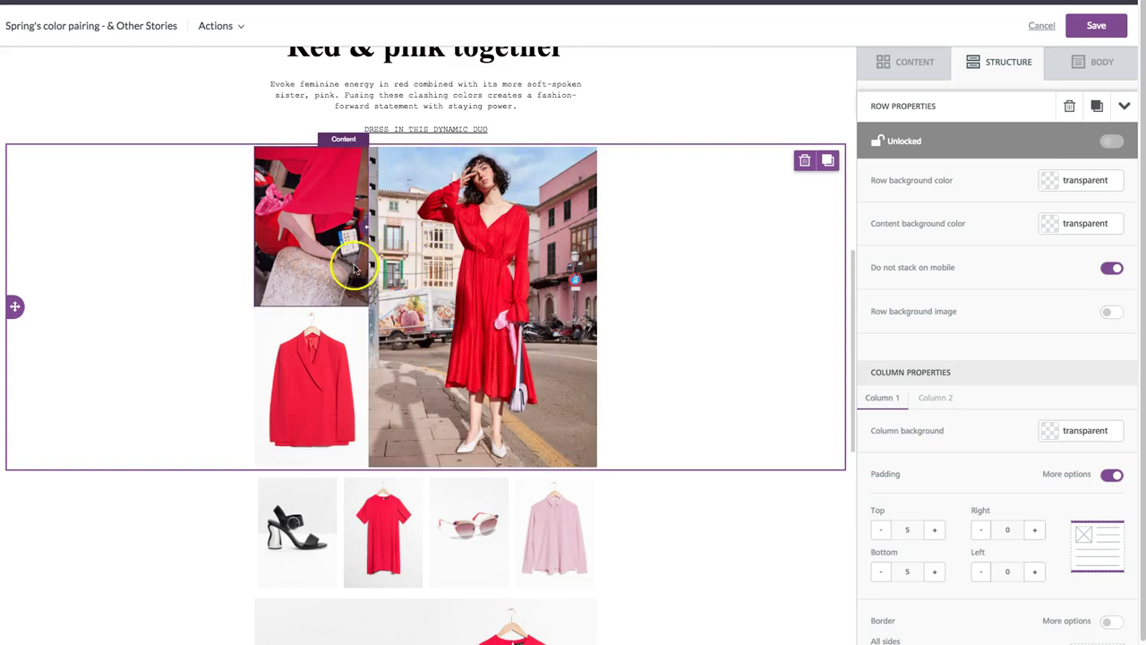
Preview the email on Mobile and confirm the red-dress collage keeps two side-by-side columns.
click(229, 30)
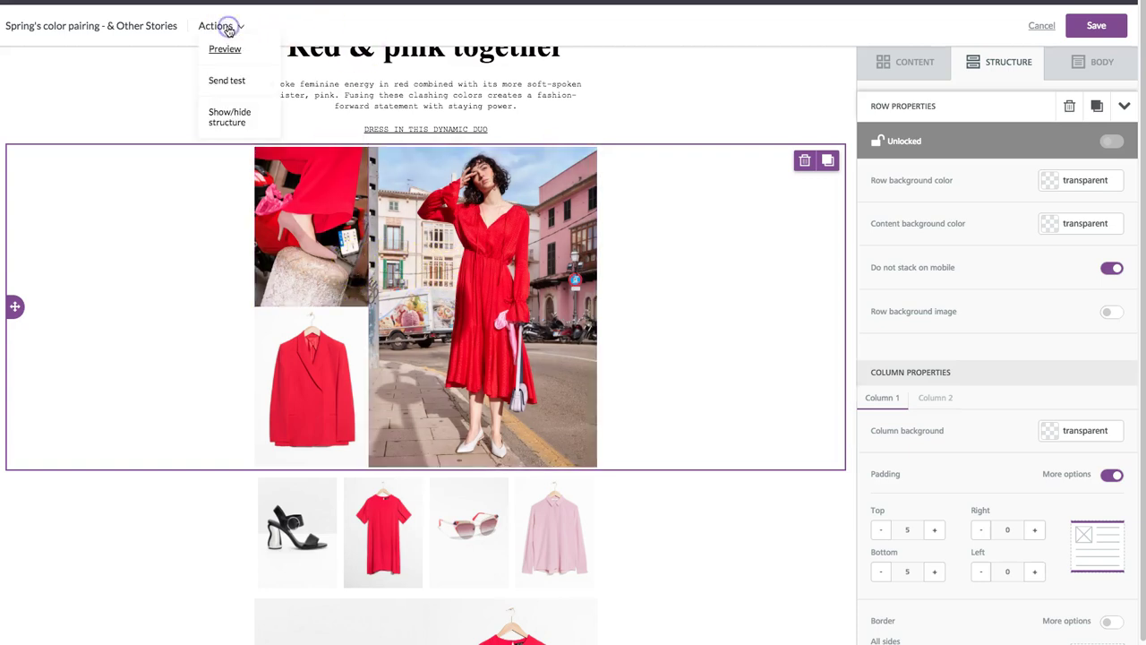
click(224, 52)
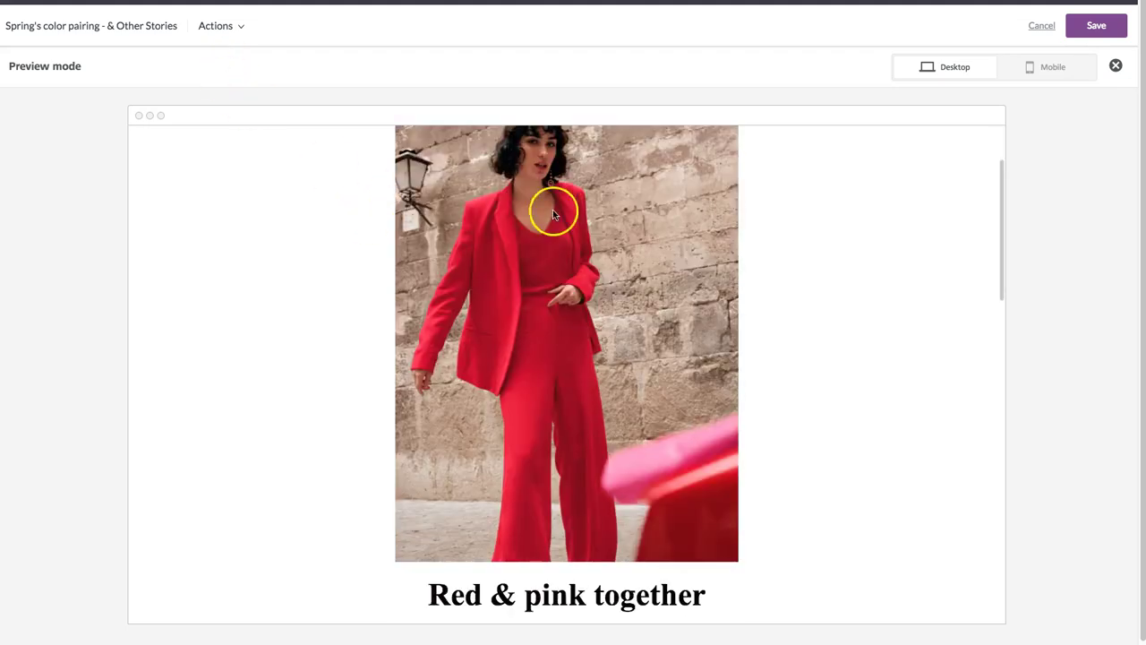
click(1034, 71)
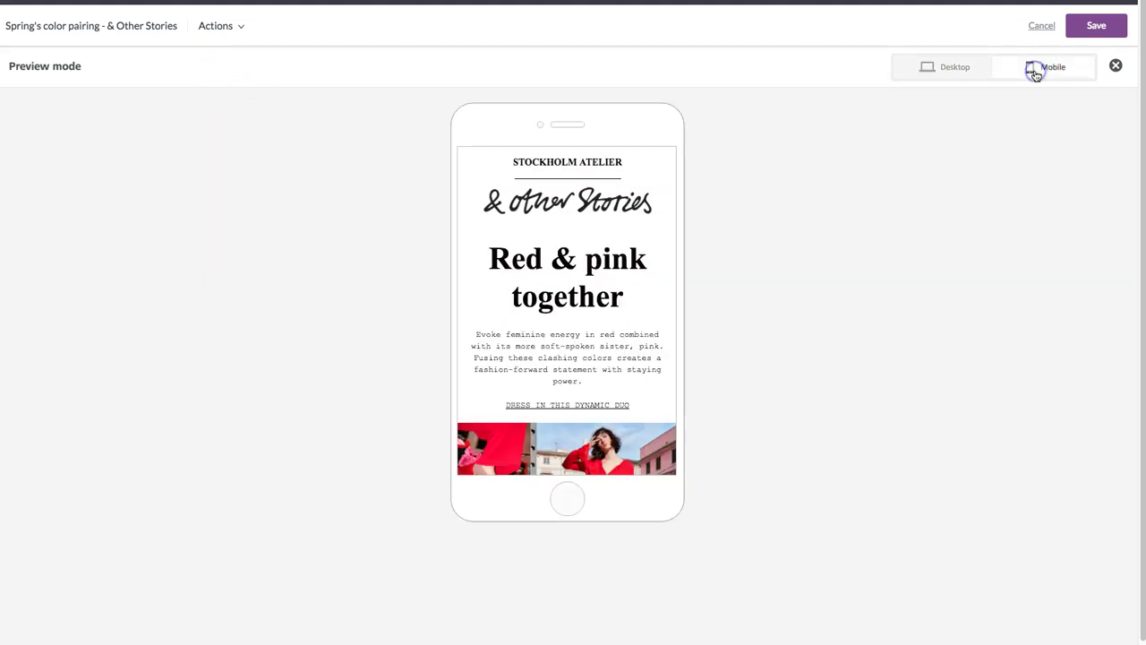
scroll(540, 299, down, 2)
scroll(548, 308, down, 3)
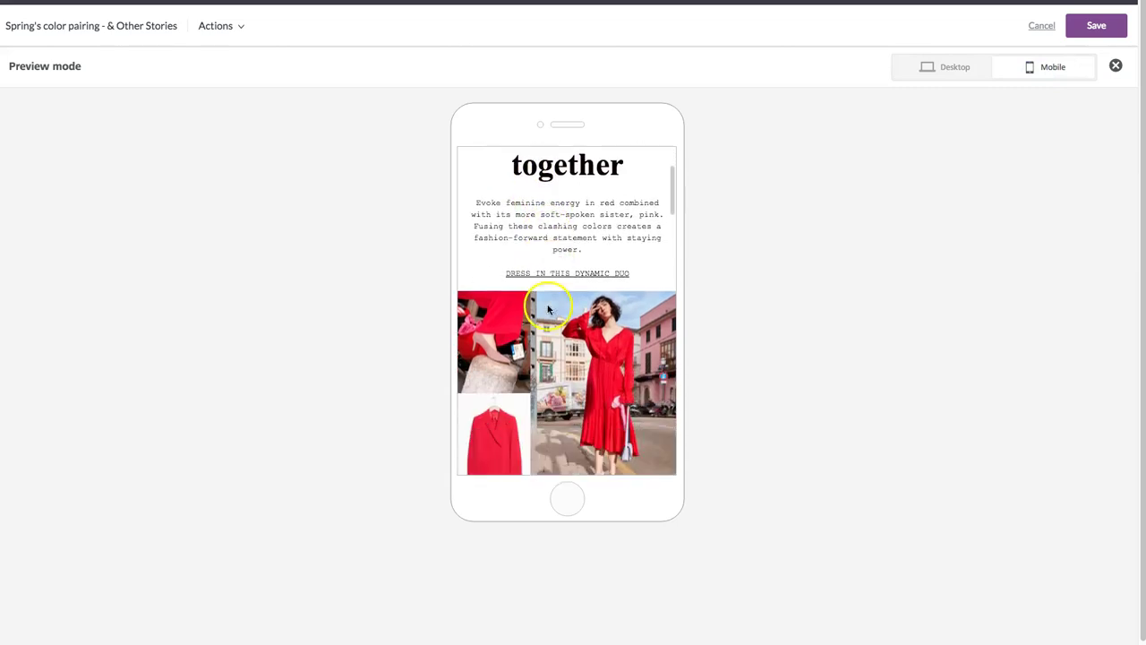
scroll(558, 409, down, 1)
scroll(590, 412, up, 4)
scroll(590, 413, down, 3)
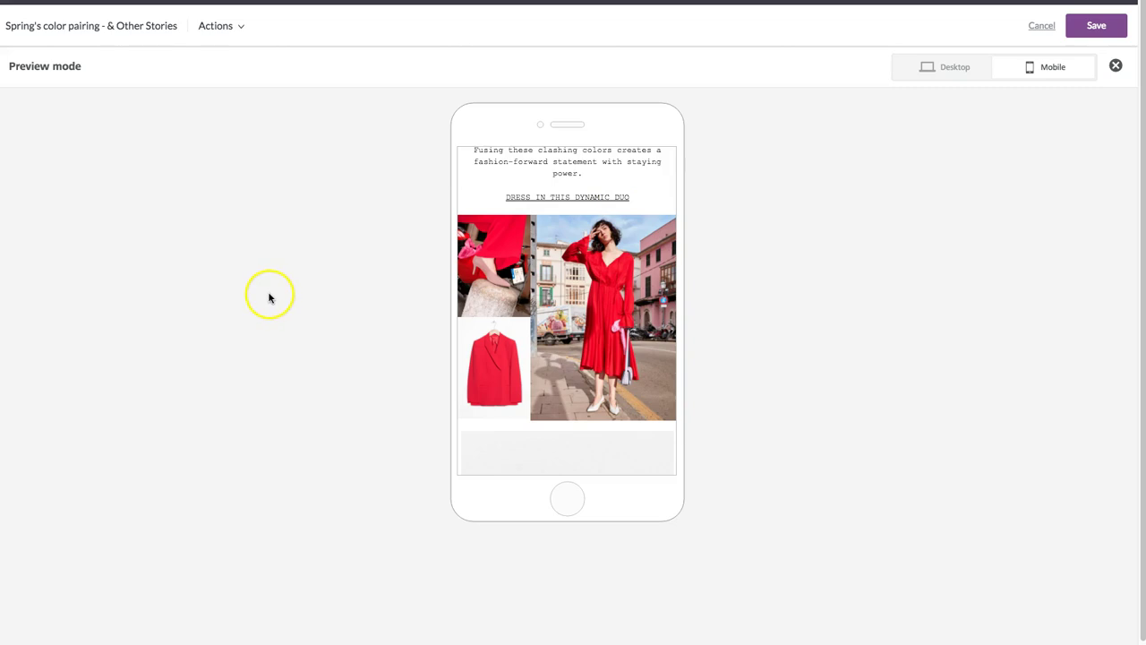
scroll(555, 331, up, 1)
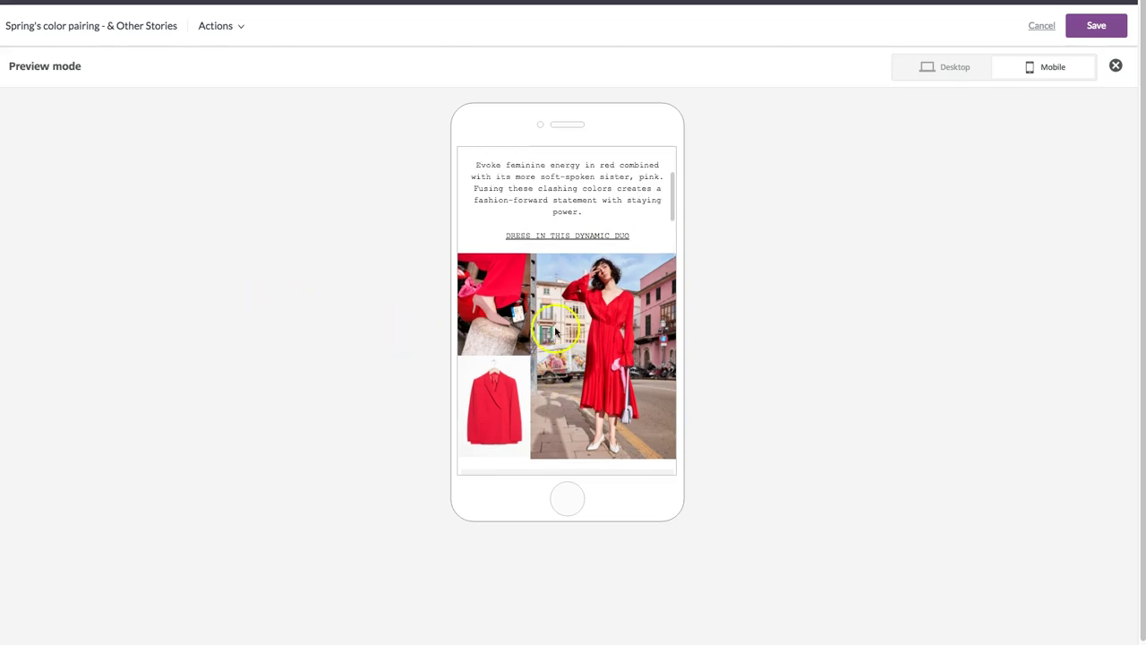